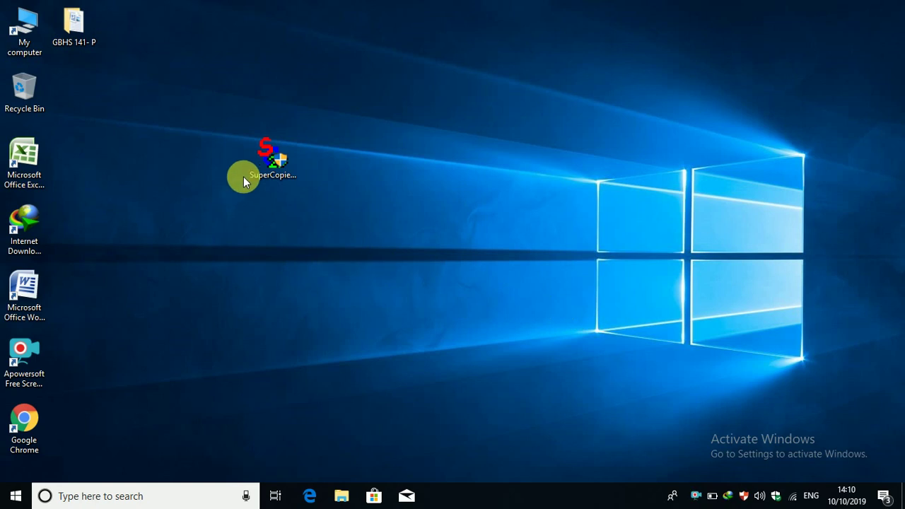
# Run the SuperCopier installer from the desktop as administrator and accept English as the installer language
pyautogui.rightClick(272, 163)
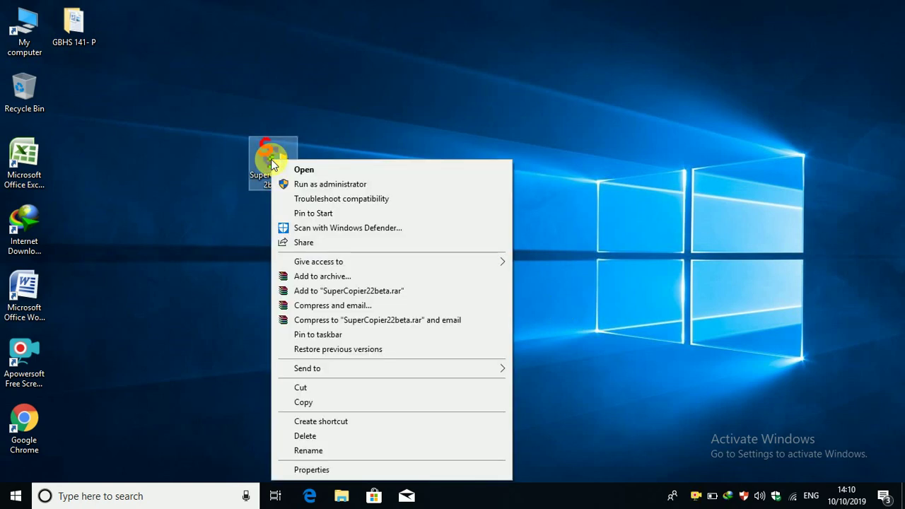
pyautogui.click(321, 186)
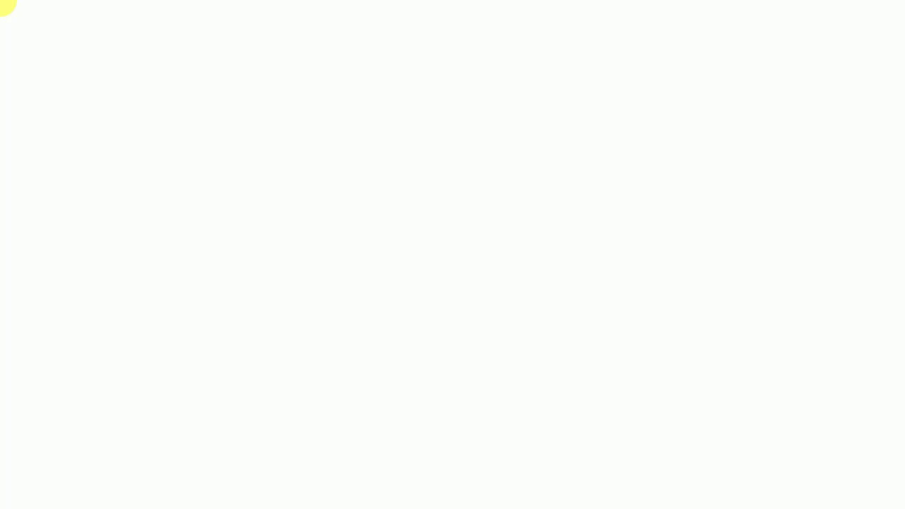
pyautogui.click(395, 342)
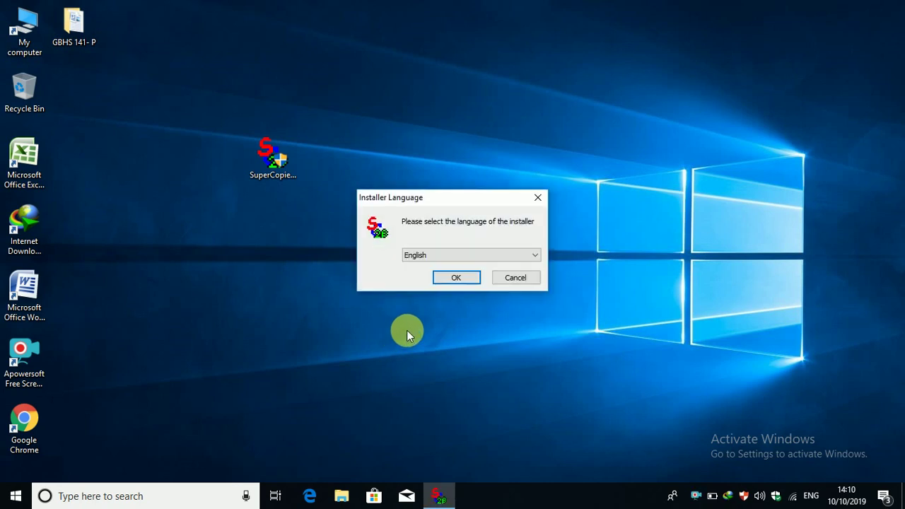
pyautogui.click(463, 277)
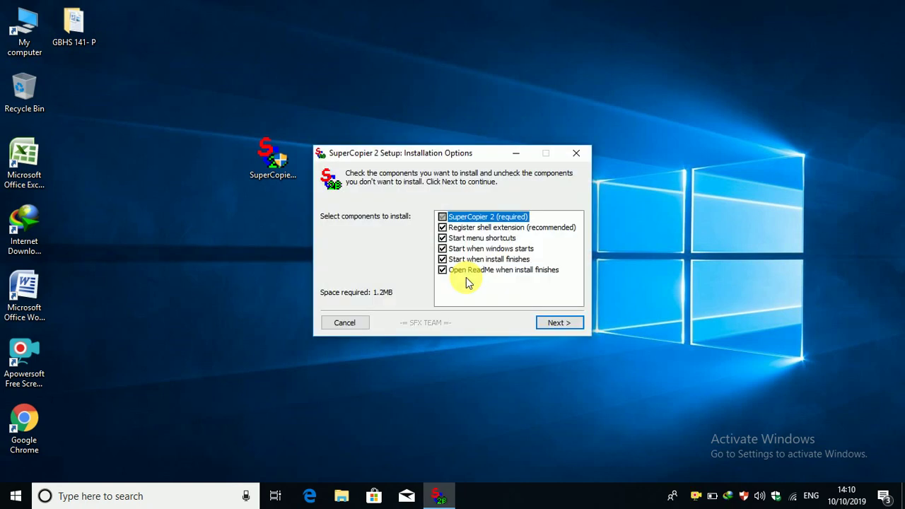
# Install SuperCopier 2 with the default components and destination folder, ignoring the SC2ShellExt64.dll write error, and close the setup and ReadMe
pyautogui.click(545, 323)
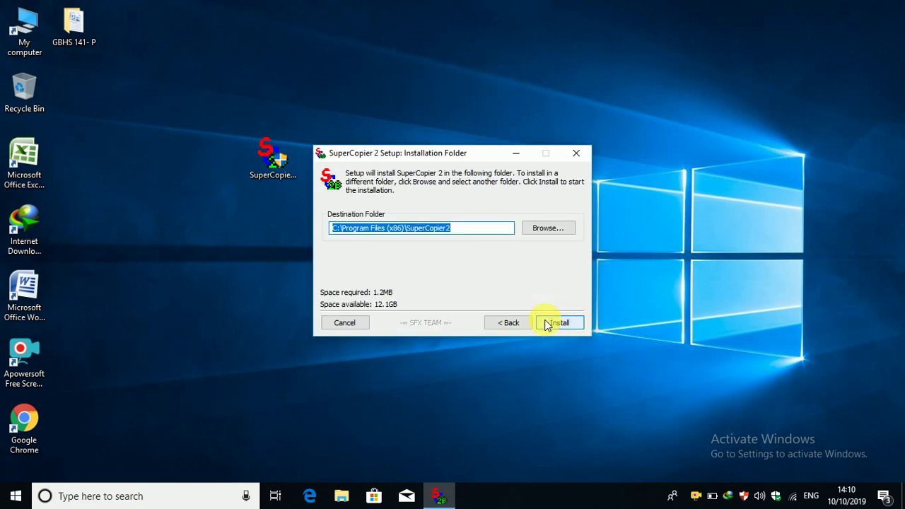
pyautogui.click(546, 323)
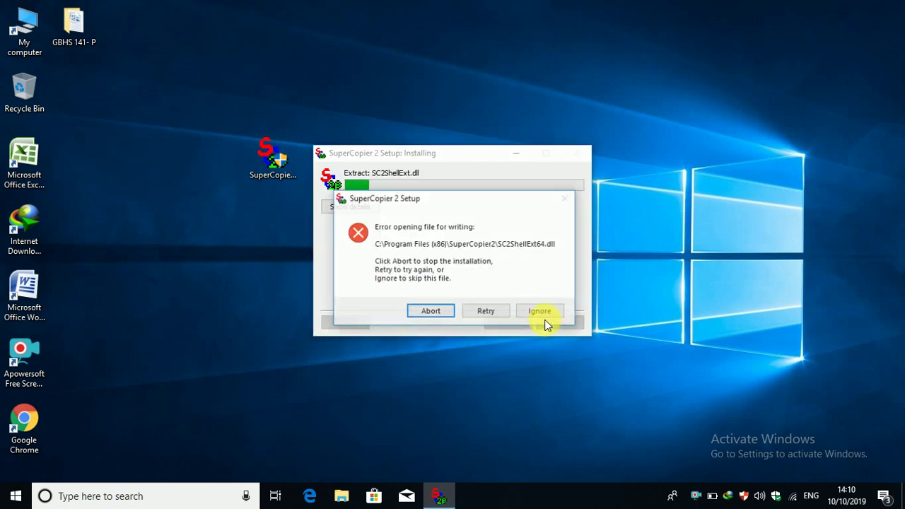
pyautogui.click(545, 313)
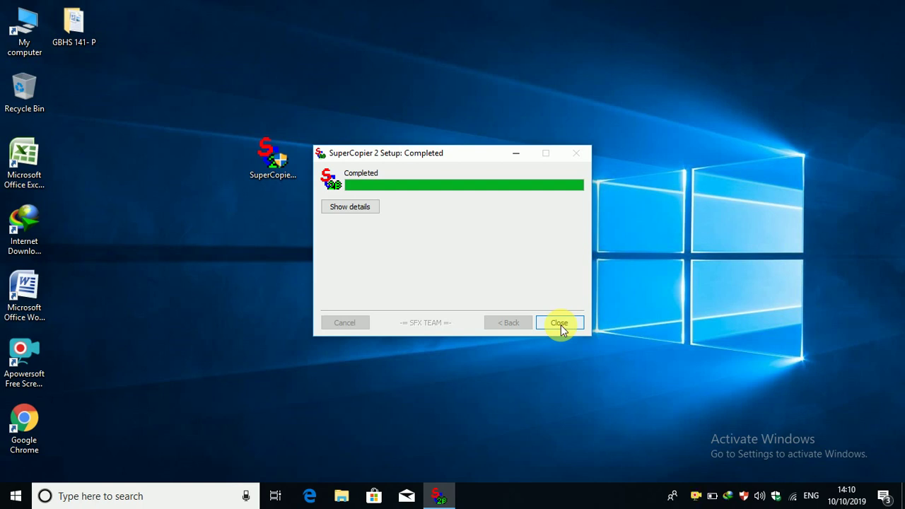
pyautogui.click(559, 323)
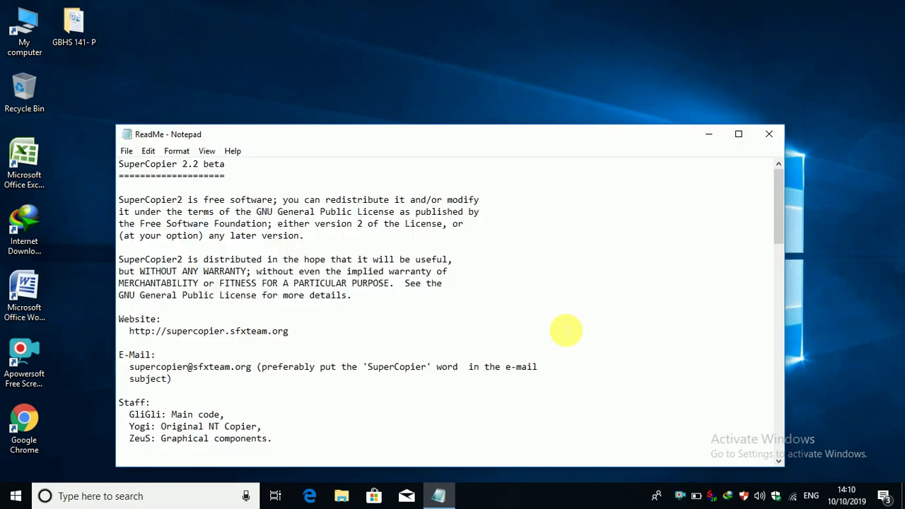
pyautogui.click(768, 133)
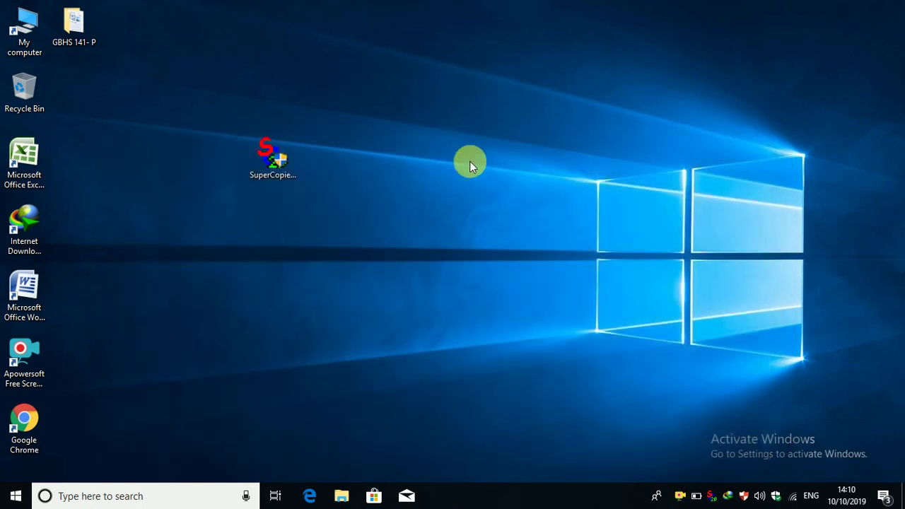
# Refresh the desktop and open the software folder on Local Disk (D:) to look through its files
pyautogui.rightClick(436, 180)
pyautogui.click(459, 220)
pyautogui.doubleClick(21, 46)
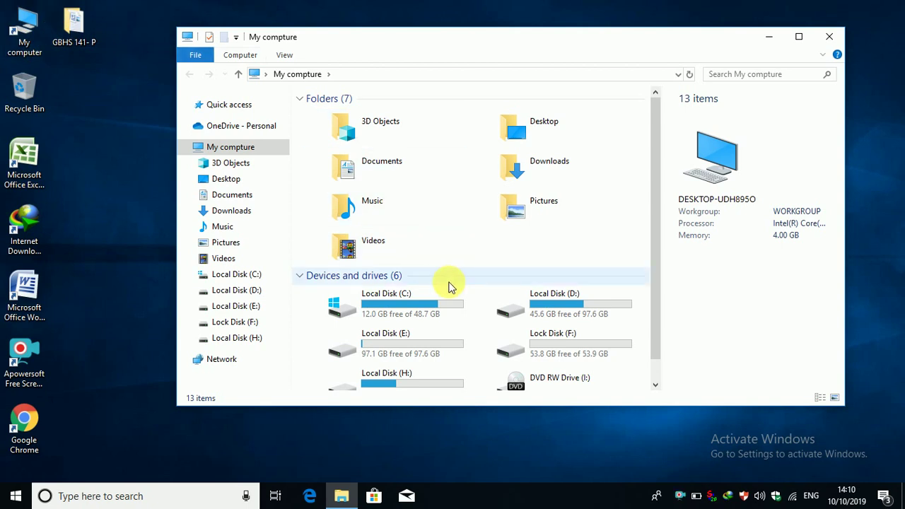
pyautogui.doubleClick(557, 310)
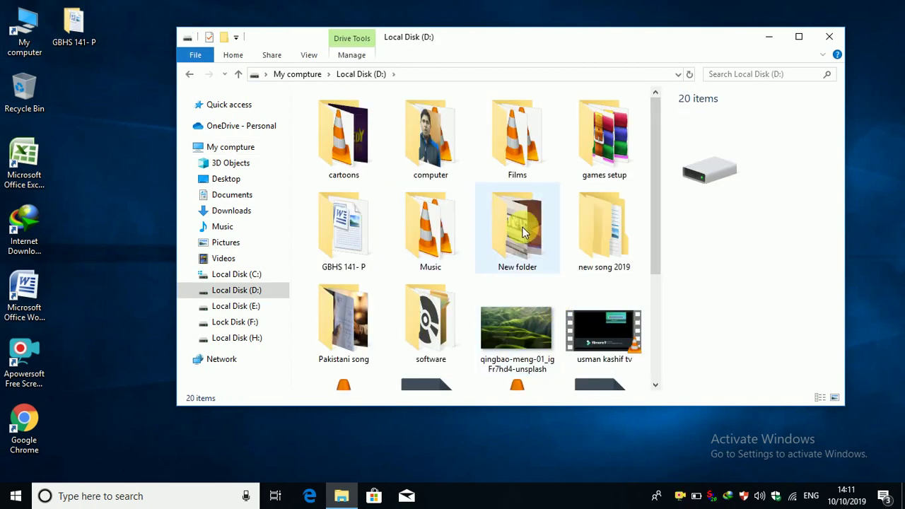
pyautogui.scroll(-3, 454, 274)
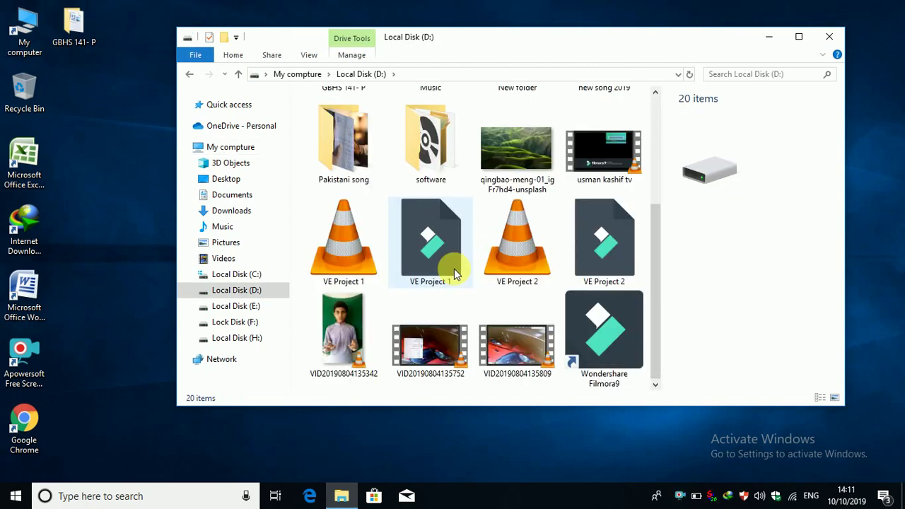
pyautogui.scroll(2, 454, 274)
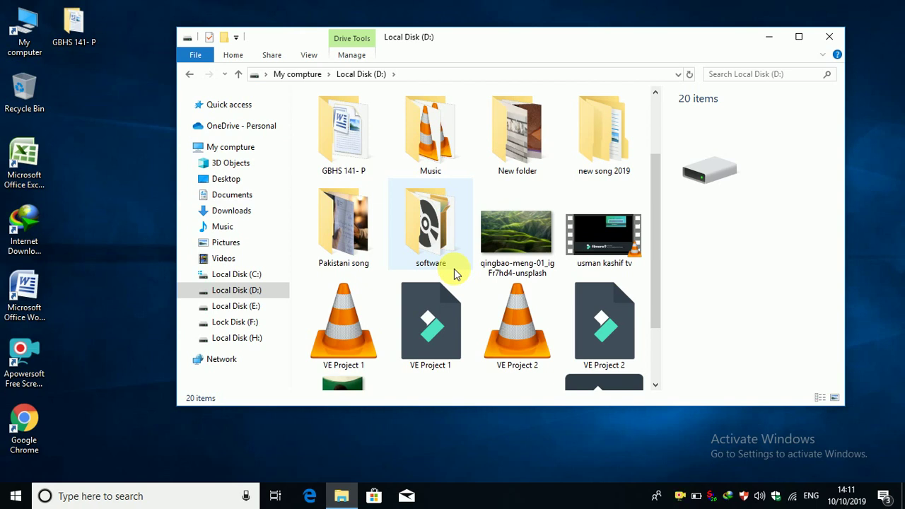
pyautogui.doubleClick(452, 262)
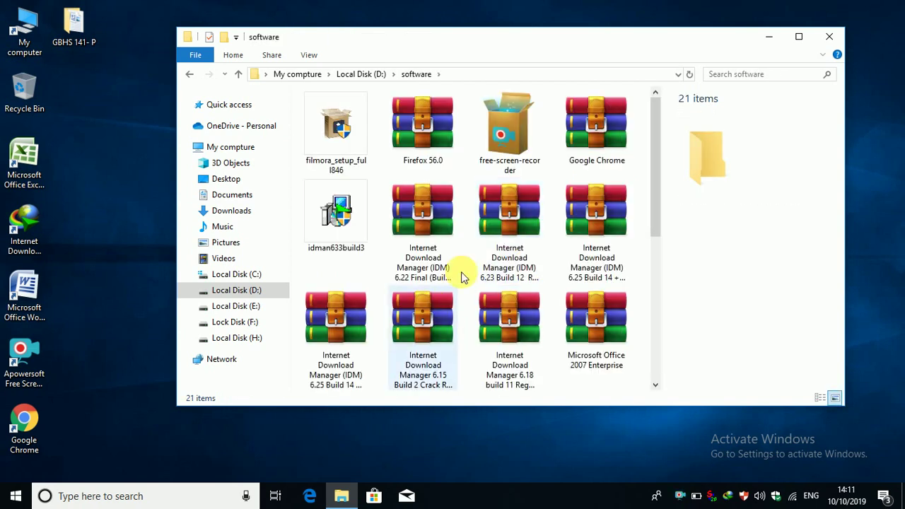
pyautogui.scroll(-4, 483, 248)
pyautogui.scroll(4, 483, 247)
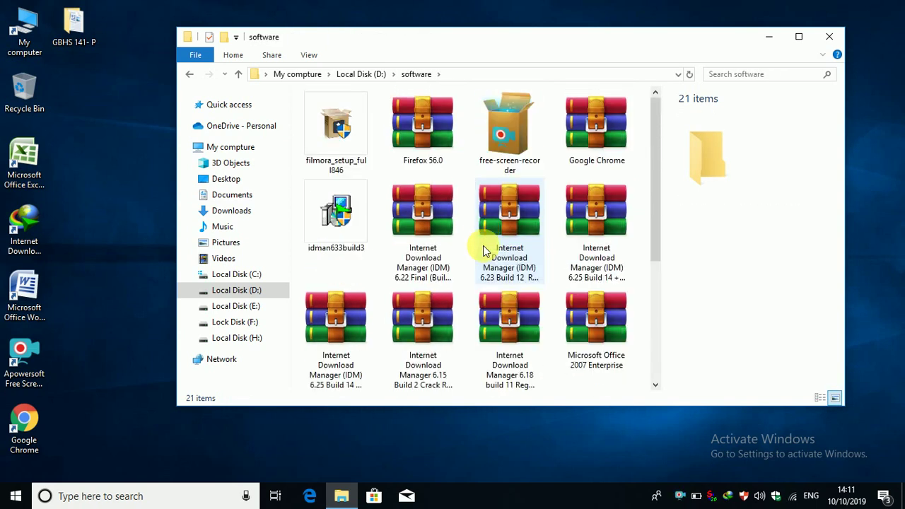
# Copy the software folder from Local Disk (D:) and paste it onto the desktop
pyautogui.click(188, 75)
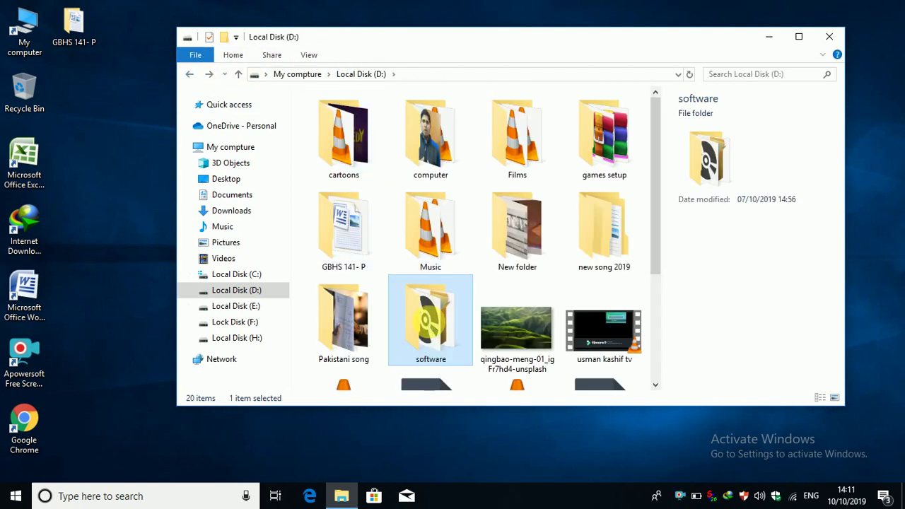
pyautogui.rightClick(431, 326)
pyautogui.click(463, 404)
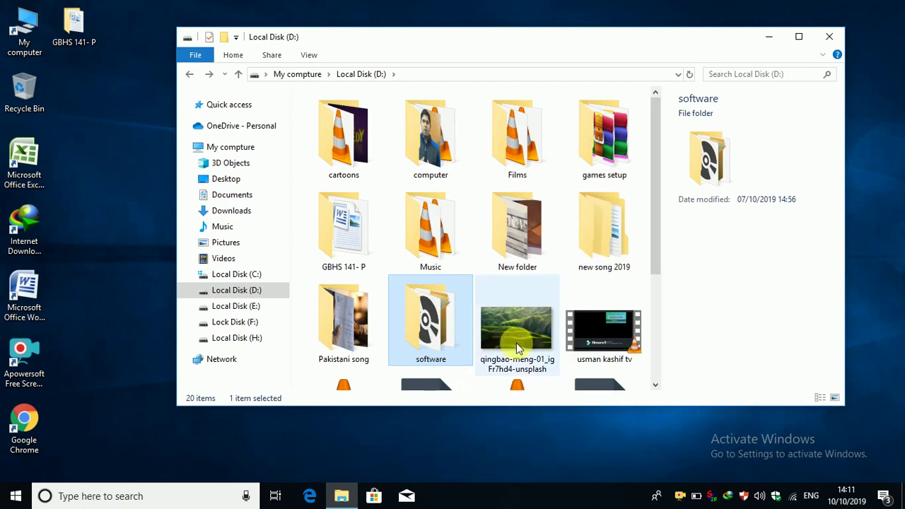
pyautogui.click(829, 39)
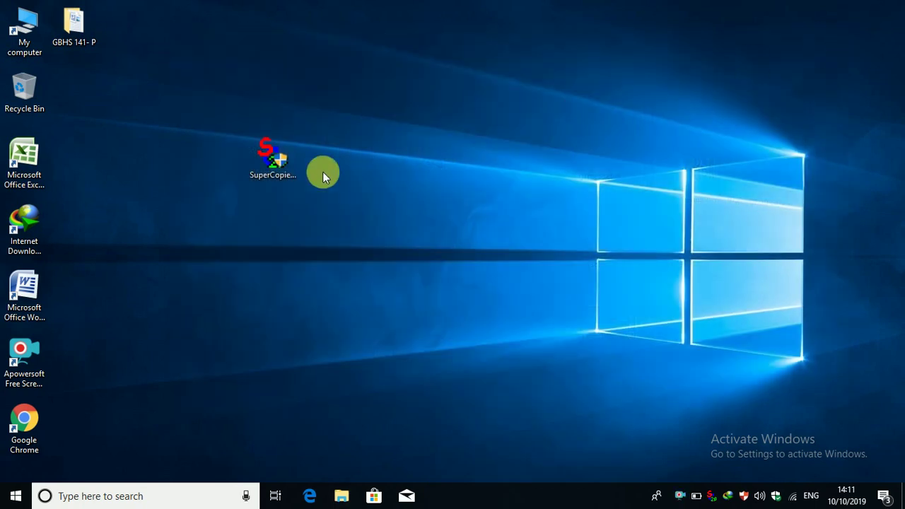
pyautogui.rightClick(344, 205)
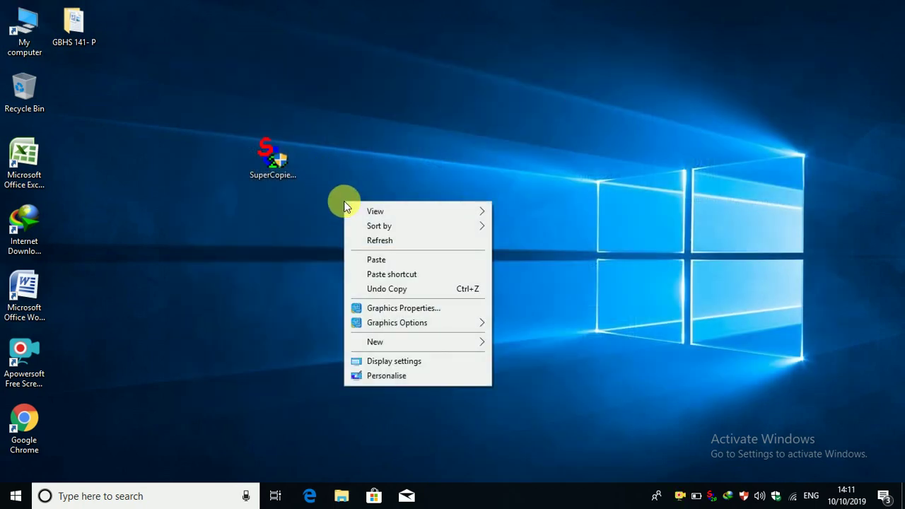
pyautogui.click(386, 265)
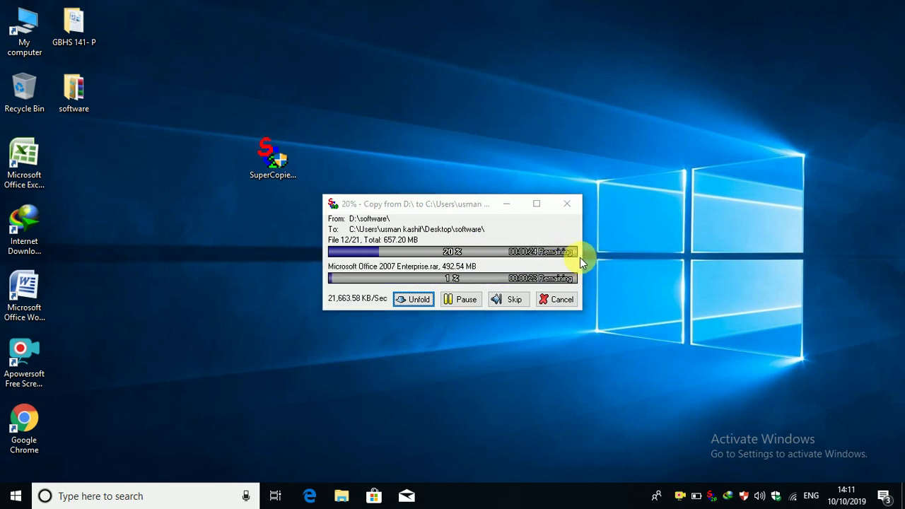
# Widen the SuperCopier progress window on both sides, and pause and resume the running copy
pyautogui.moveTo(580, 257); pyautogui.dragTo(765, 254)
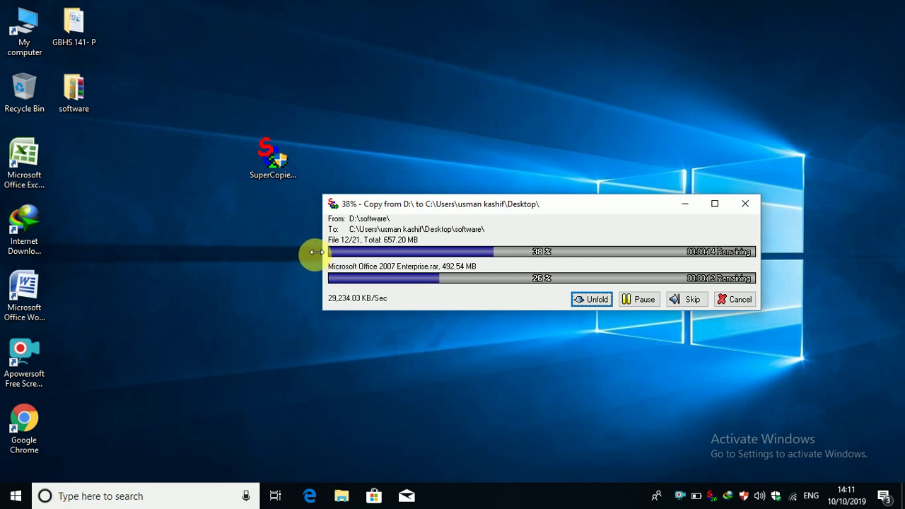
pyautogui.moveTo(319, 252); pyautogui.dragTo(6, 256)
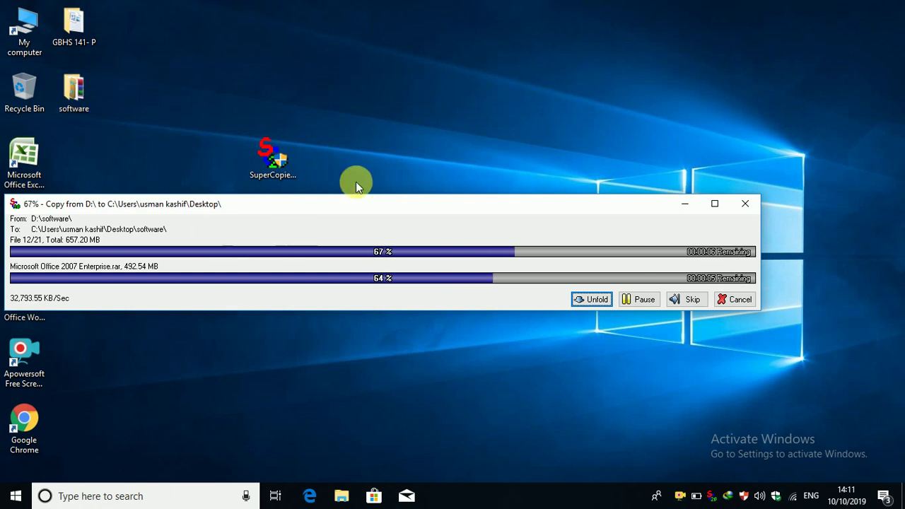
pyautogui.click(639, 299)
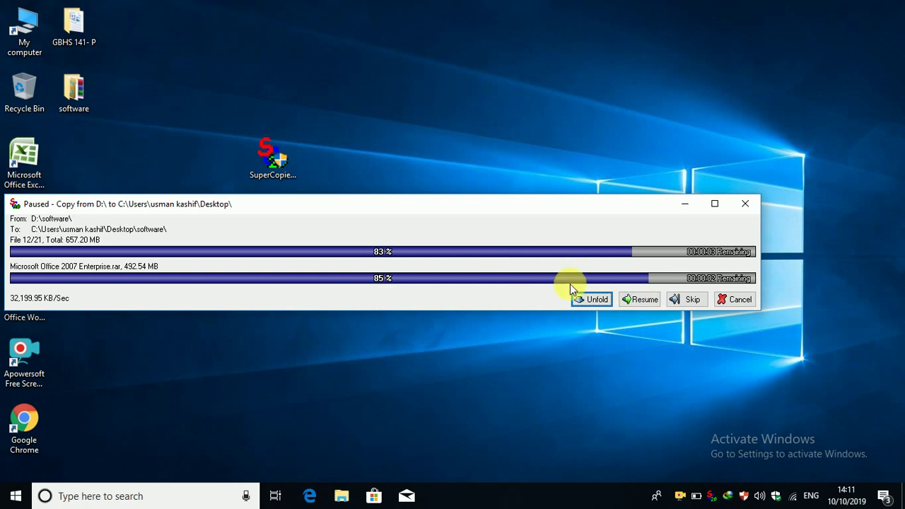
pyautogui.click(639, 297)
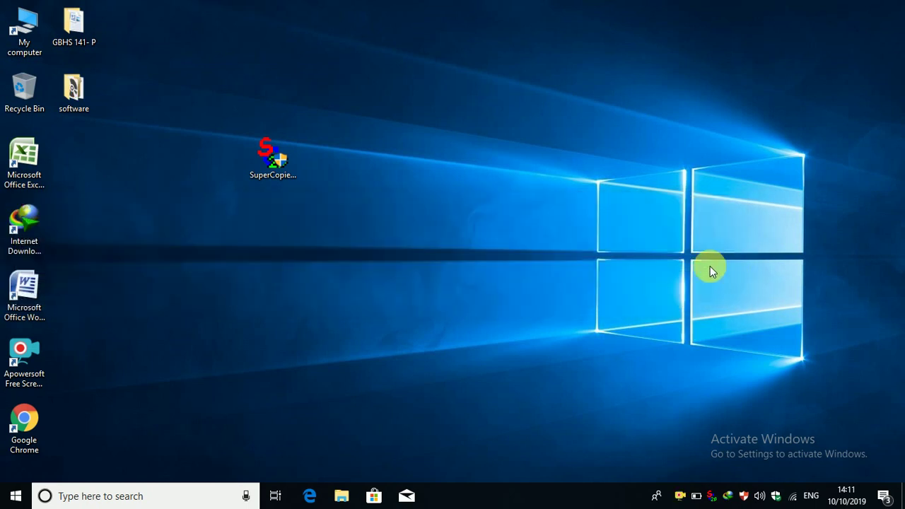
# Open the copied software folder on the desktop, check its contents and close it
pyautogui.click(68, 79)
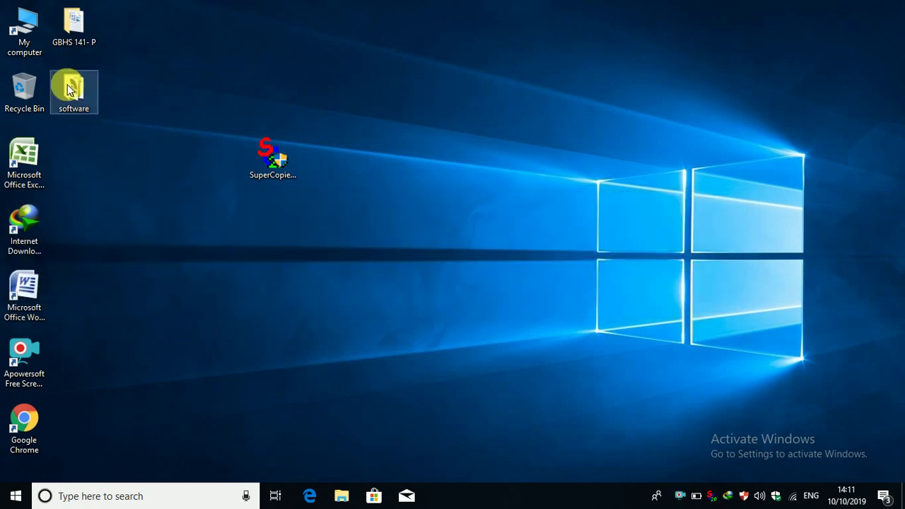
pyautogui.doubleClick(69, 89)
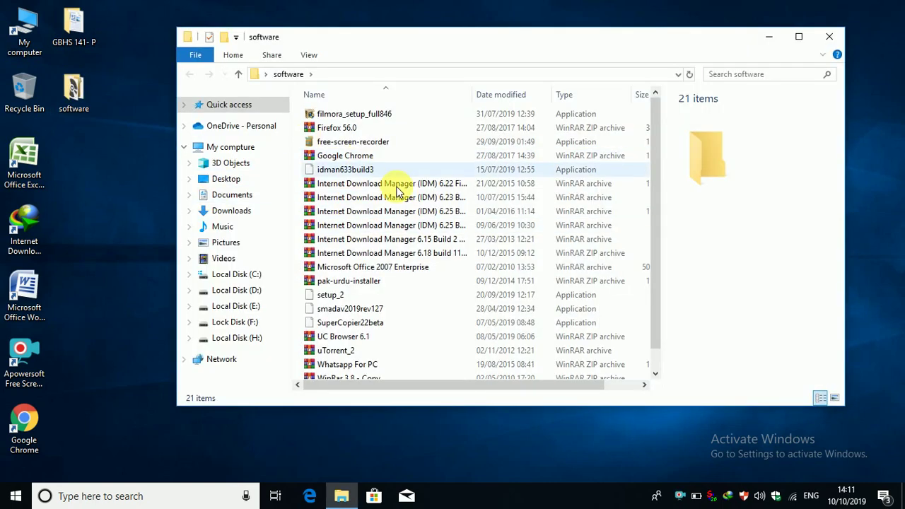
pyautogui.scroll(-1, 397, 192)
pyautogui.scroll(1, 398, 196)
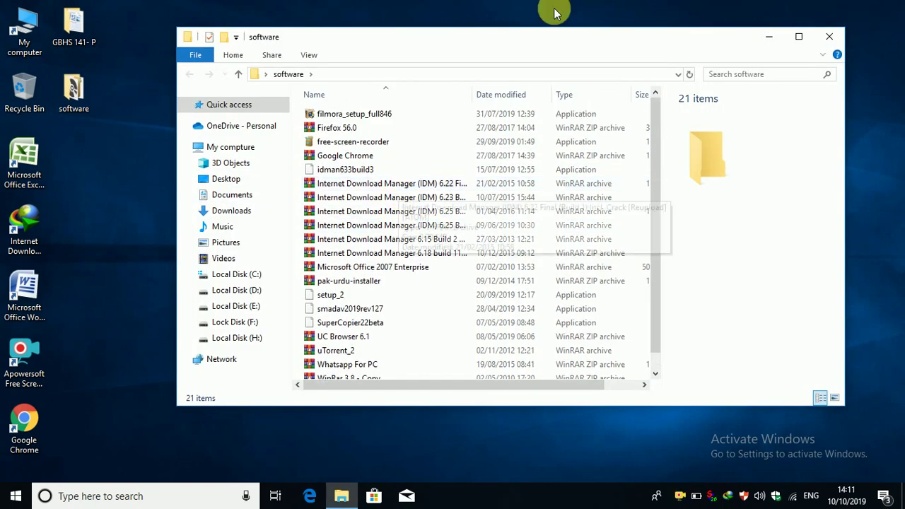
pyautogui.click(835, 35)
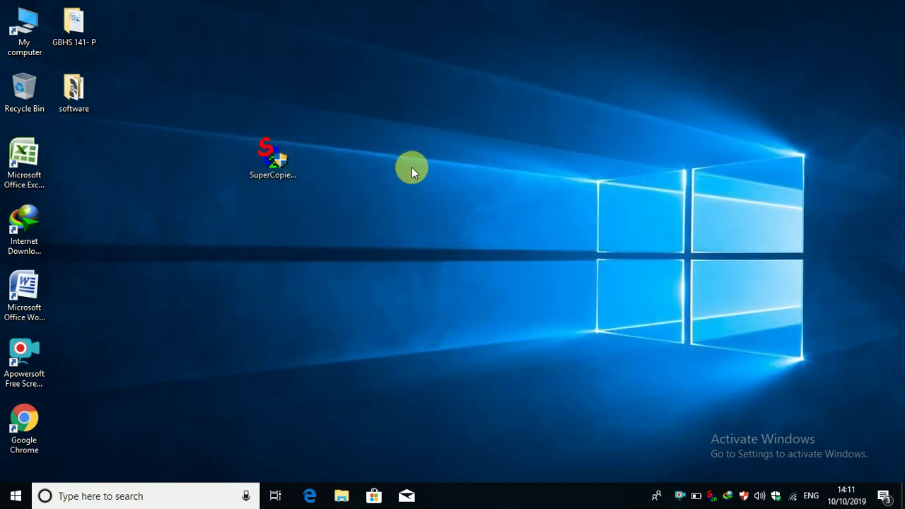
pyautogui.rightClick(411, 168)
pyautogui.click(447, 206)
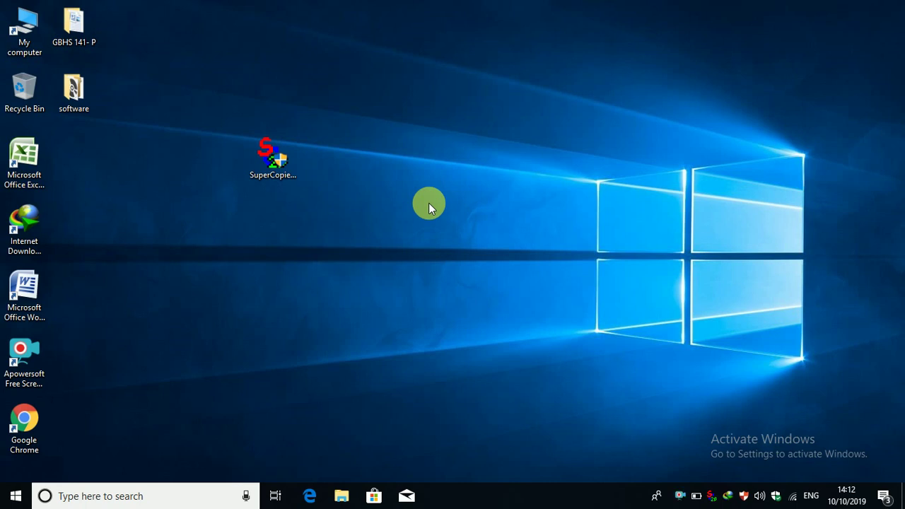
pyautogui.moveTo(294, 420)
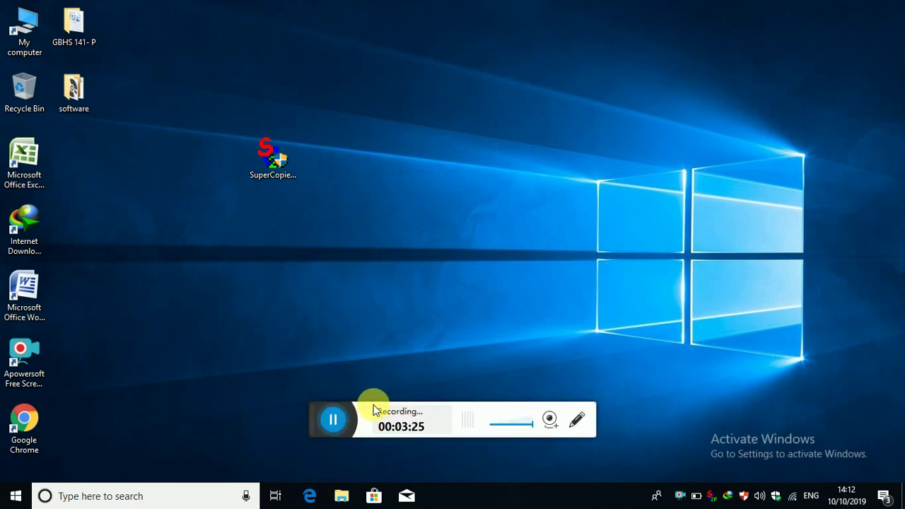